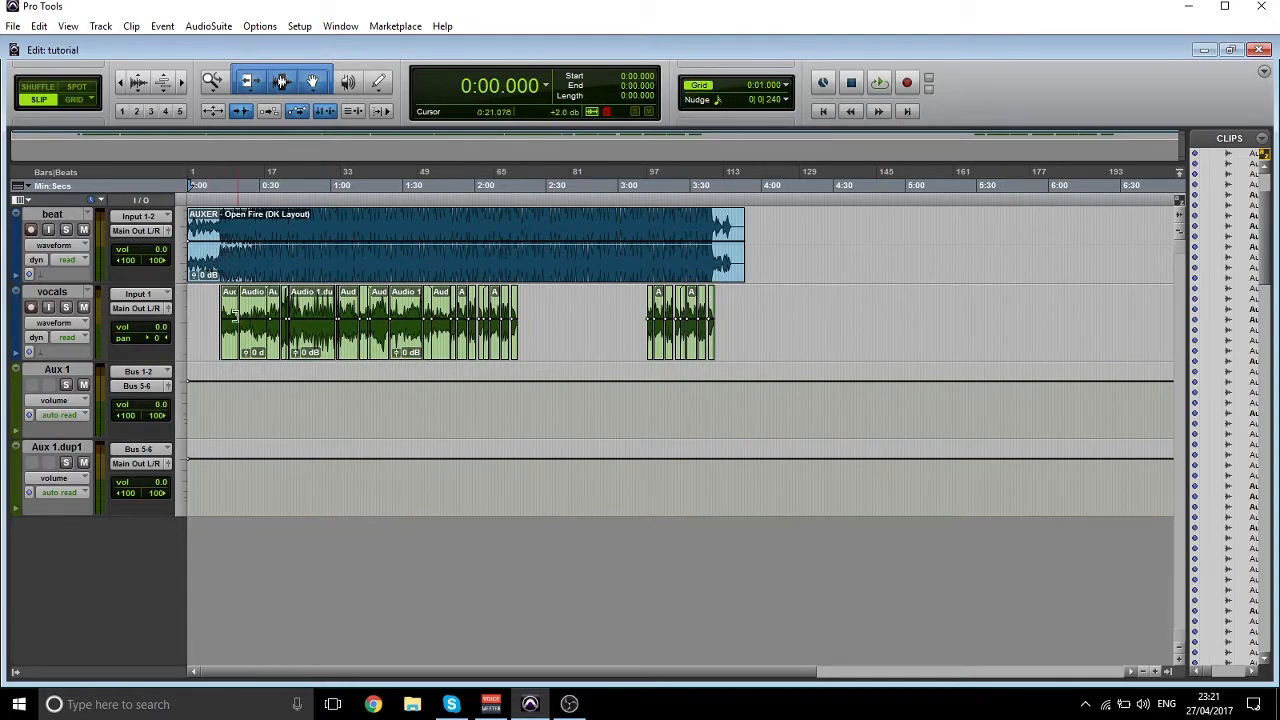
- In the Mix window, bypass the EQ3 7-Band insert on the vocals track
left_click(340, 26)
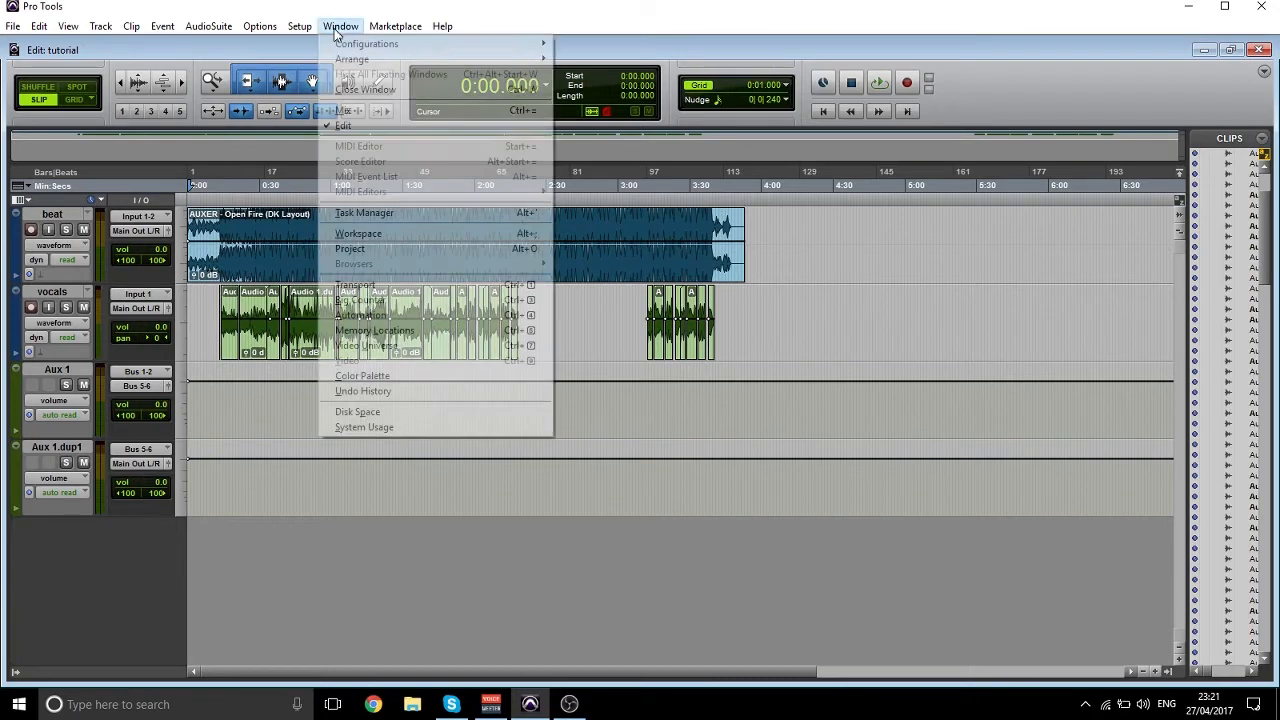
left_click(400, 110)
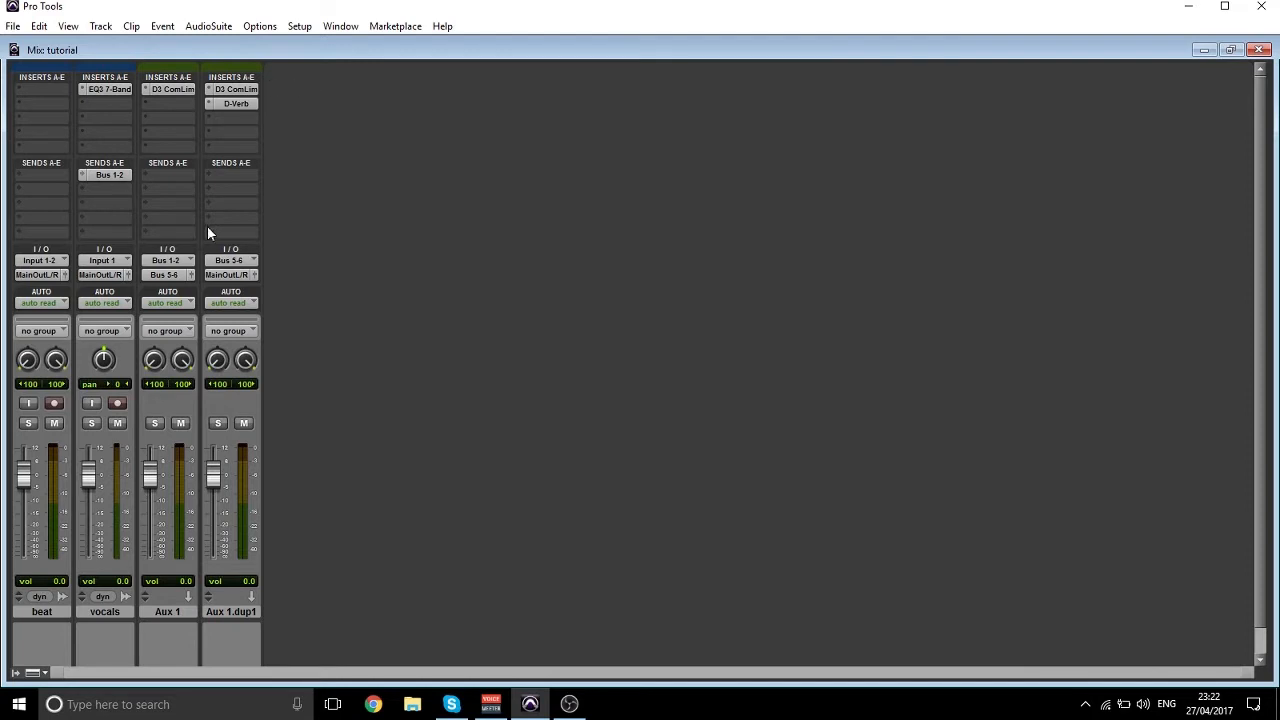
left_click(105, 89)
left_click(820, 130)
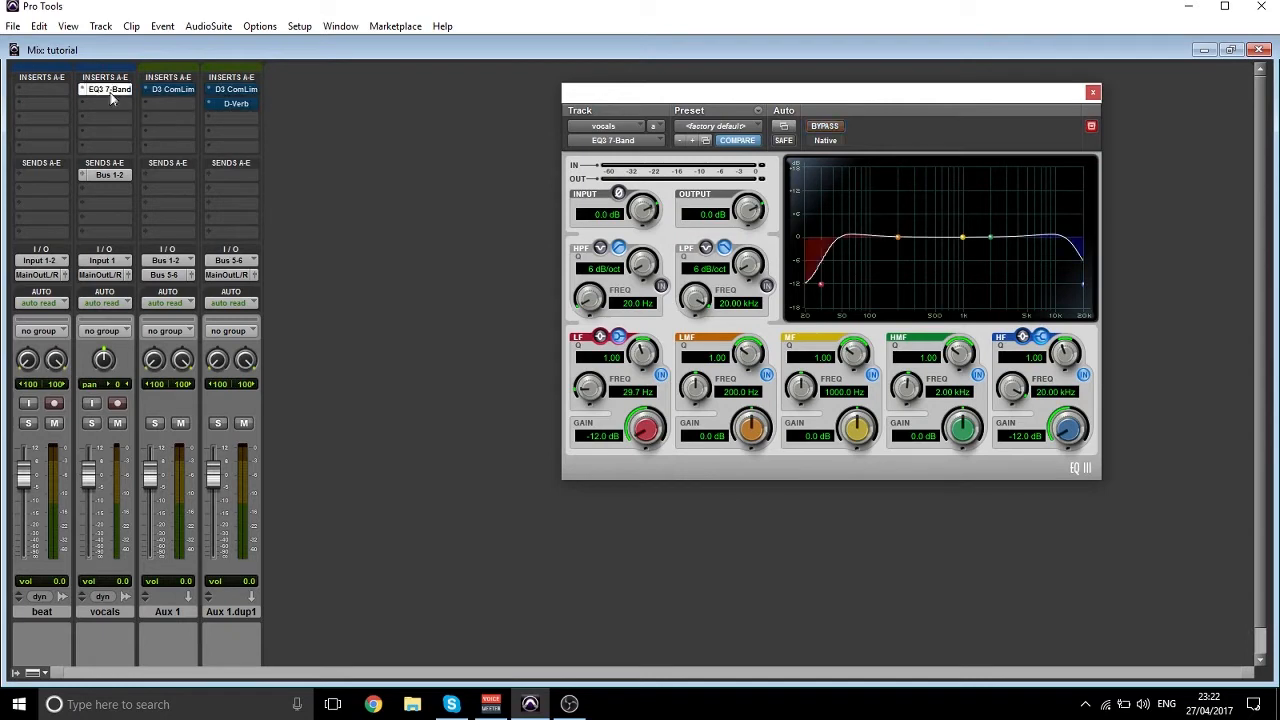
- Mute the vocals' Bus 1-2 send and return to the Edit window
left_click(108, 176, "ctrl")
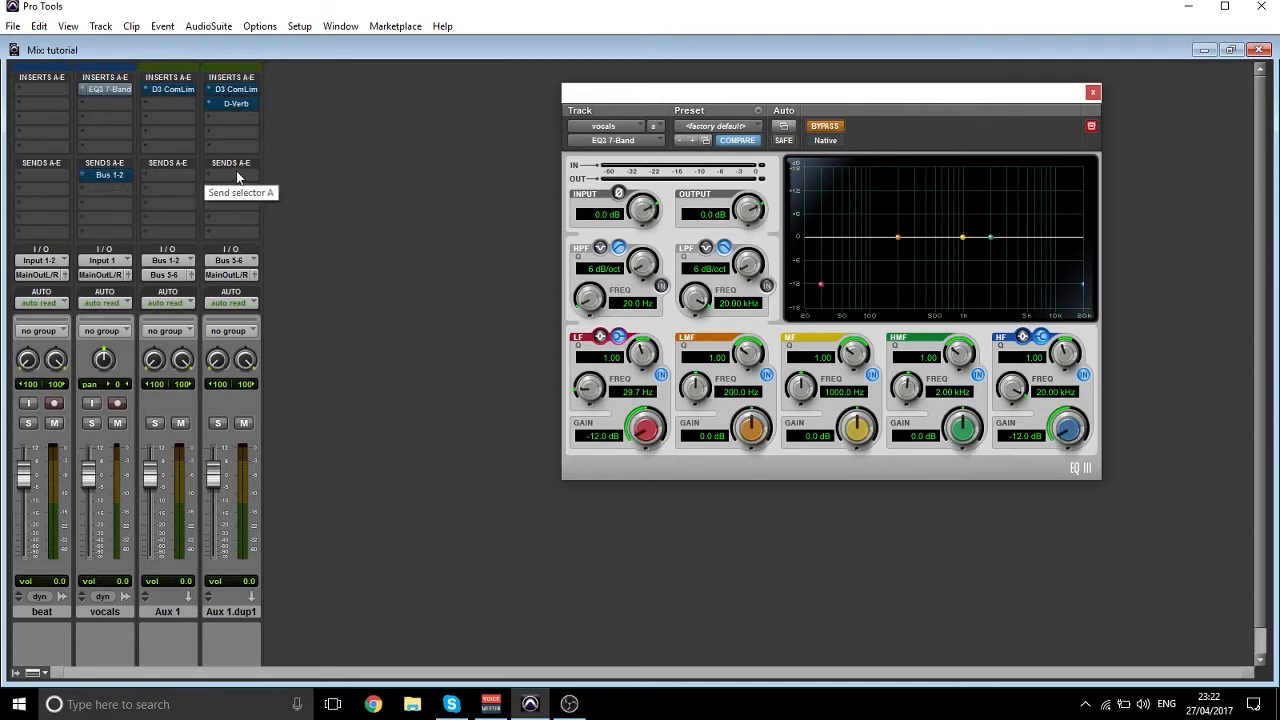
left_click(1089, 93)
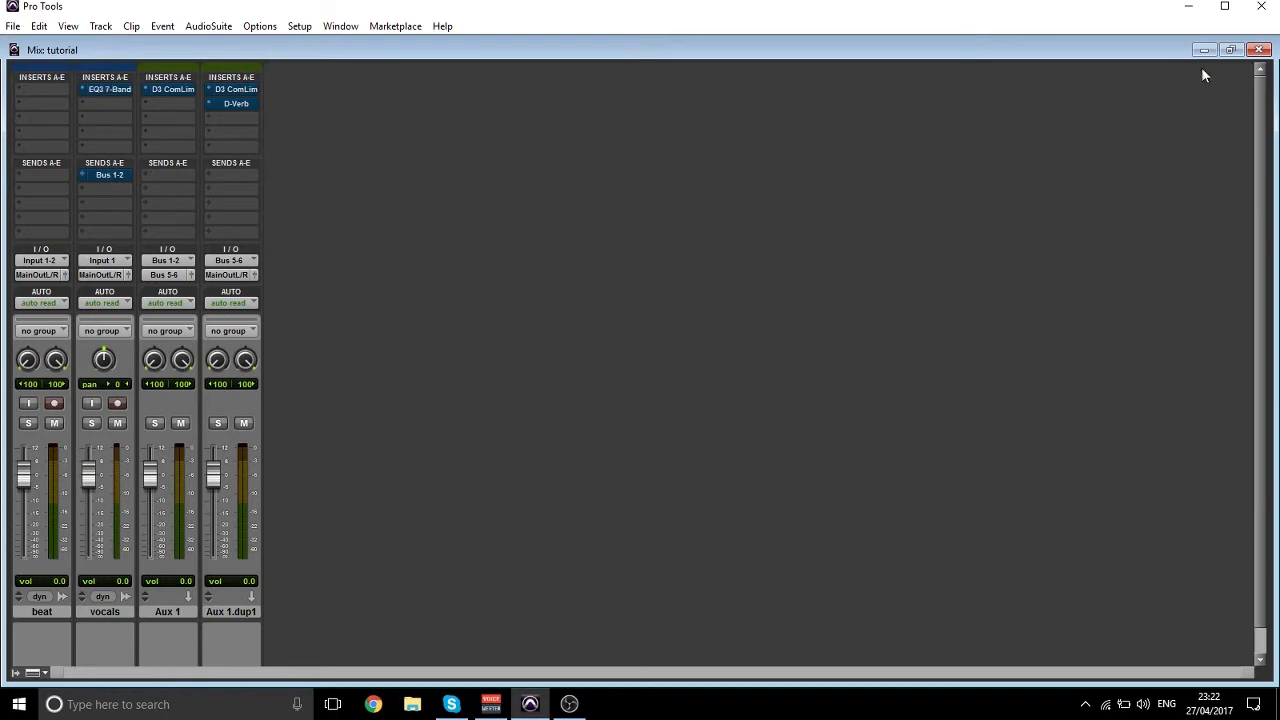
left_click(1258, 50)
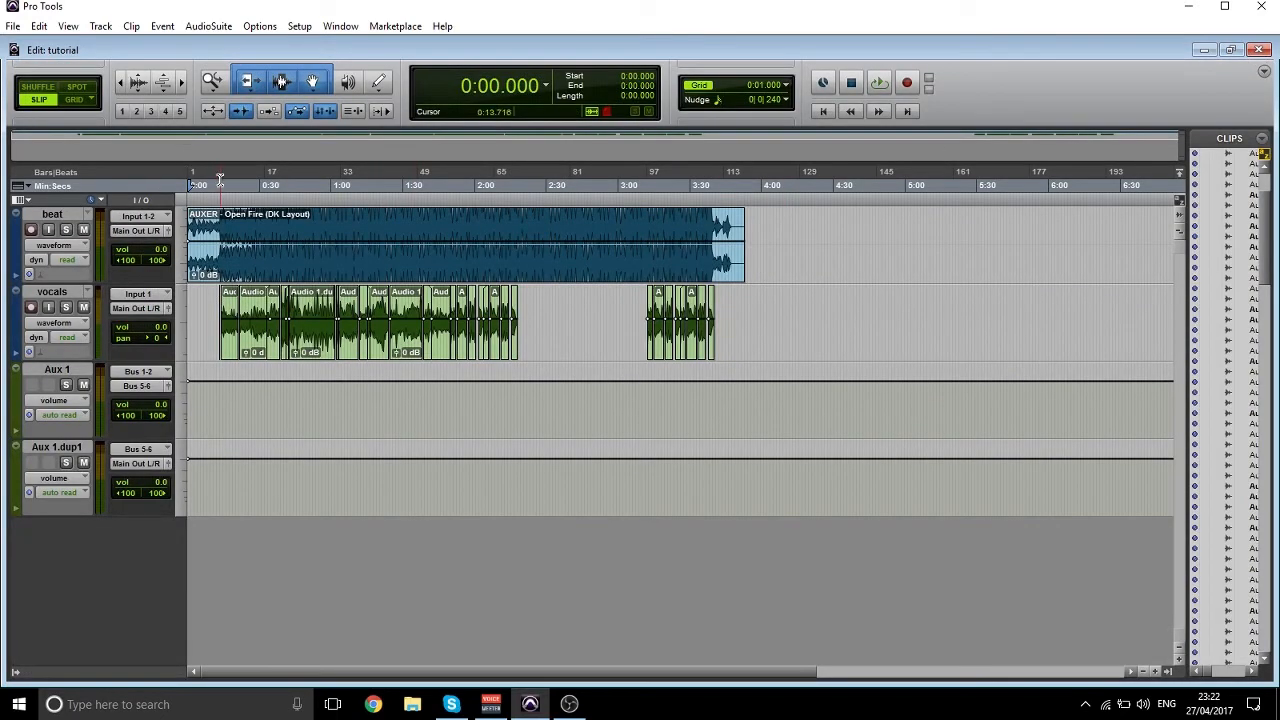
- Audition from 0:13.716, then mute the beat track and listen to the vocals alone
left_click(221, 185)
key("space")
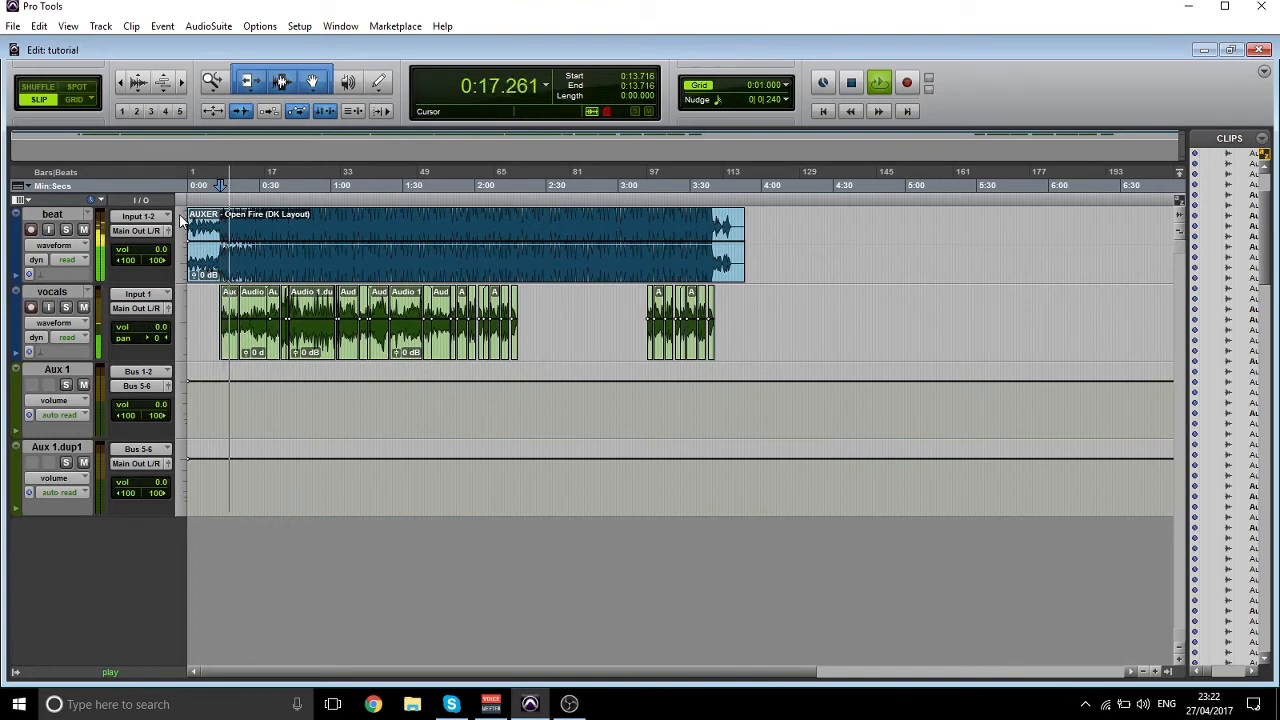
key("space")
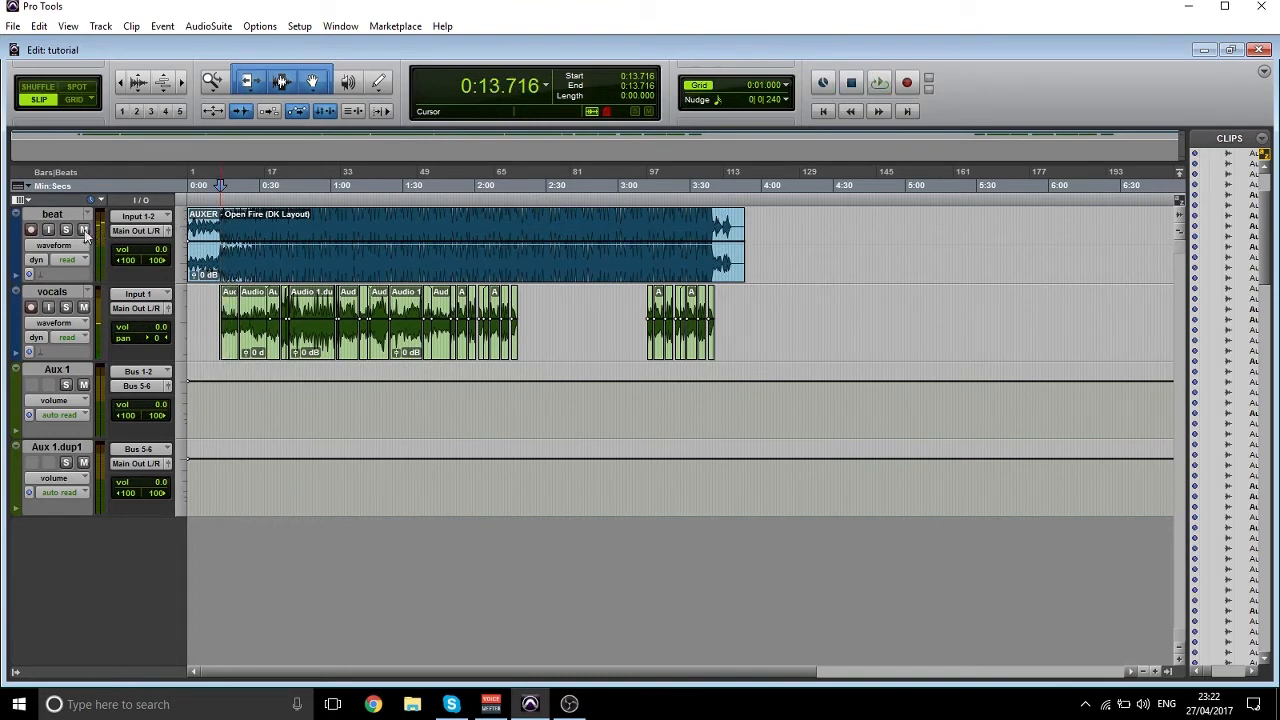
left_click(85, 230)
key("space")
key("ctrl+bracketright")
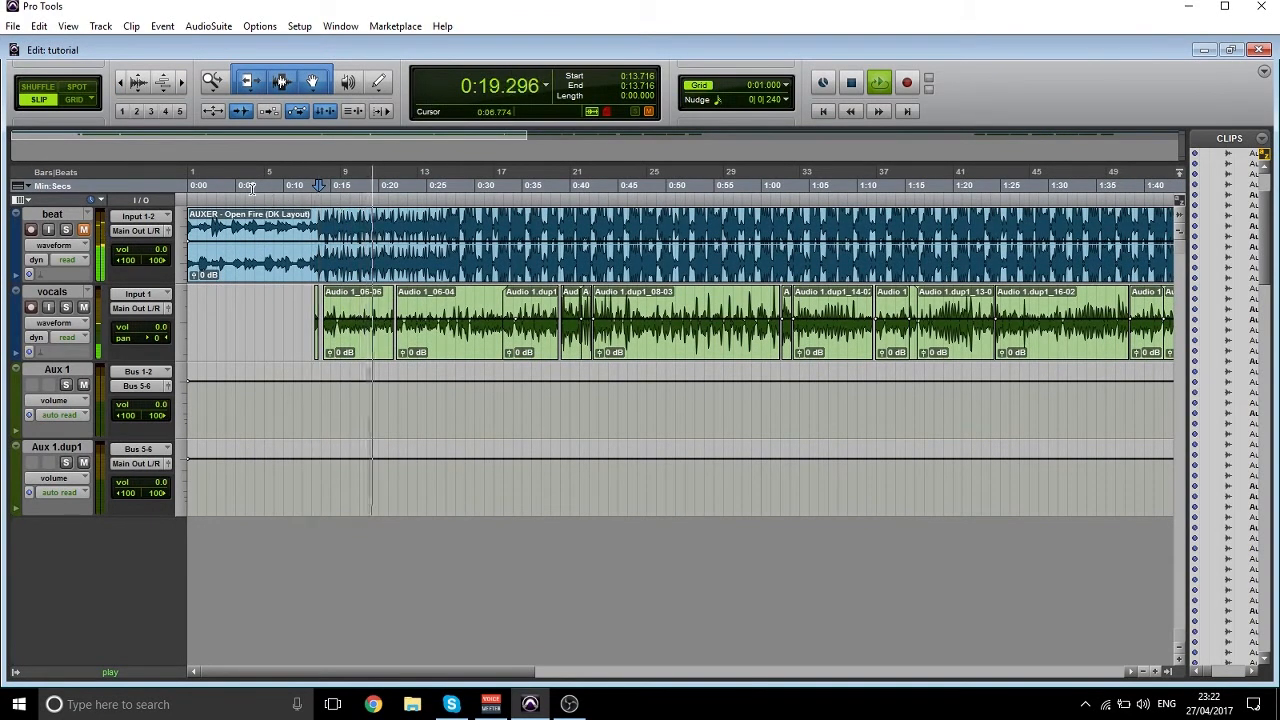
key("space")
- Zoom out and select the whole session 0:00–3:53.516 across all tracks
left_click(121, 83)
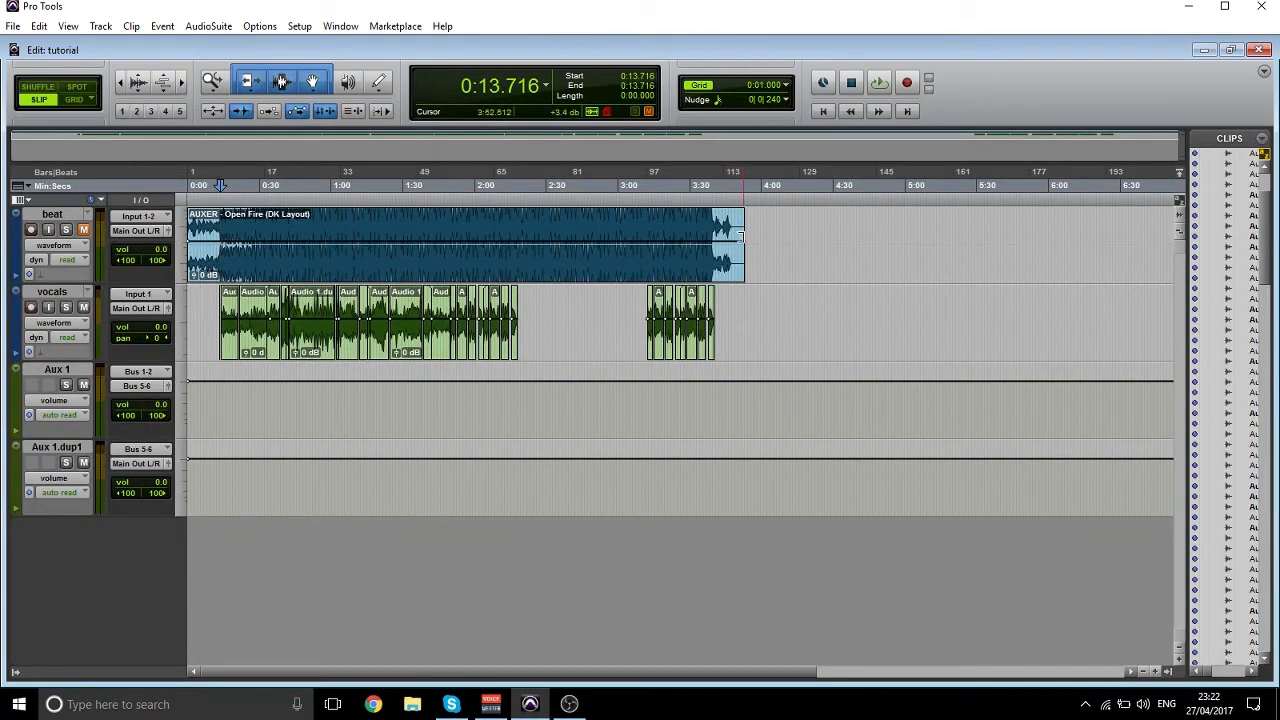
left_click_drag(745, 228, 3, 512)
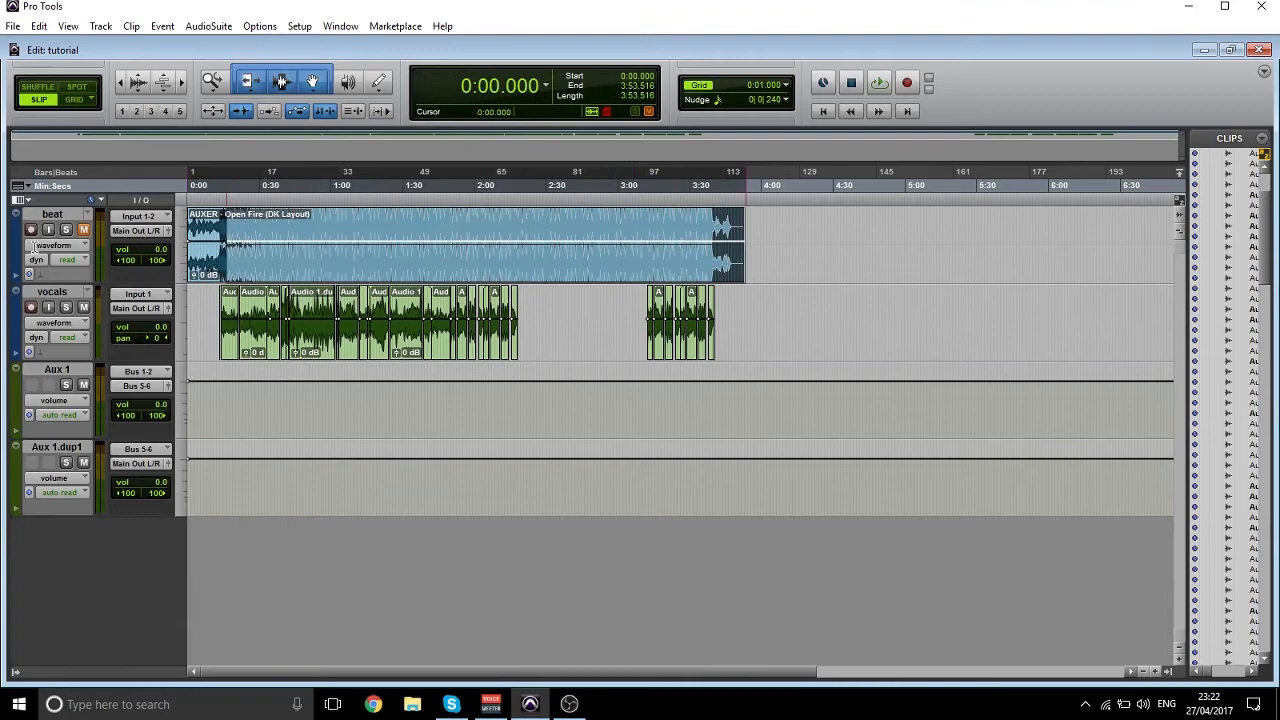
left_click(13, 26)
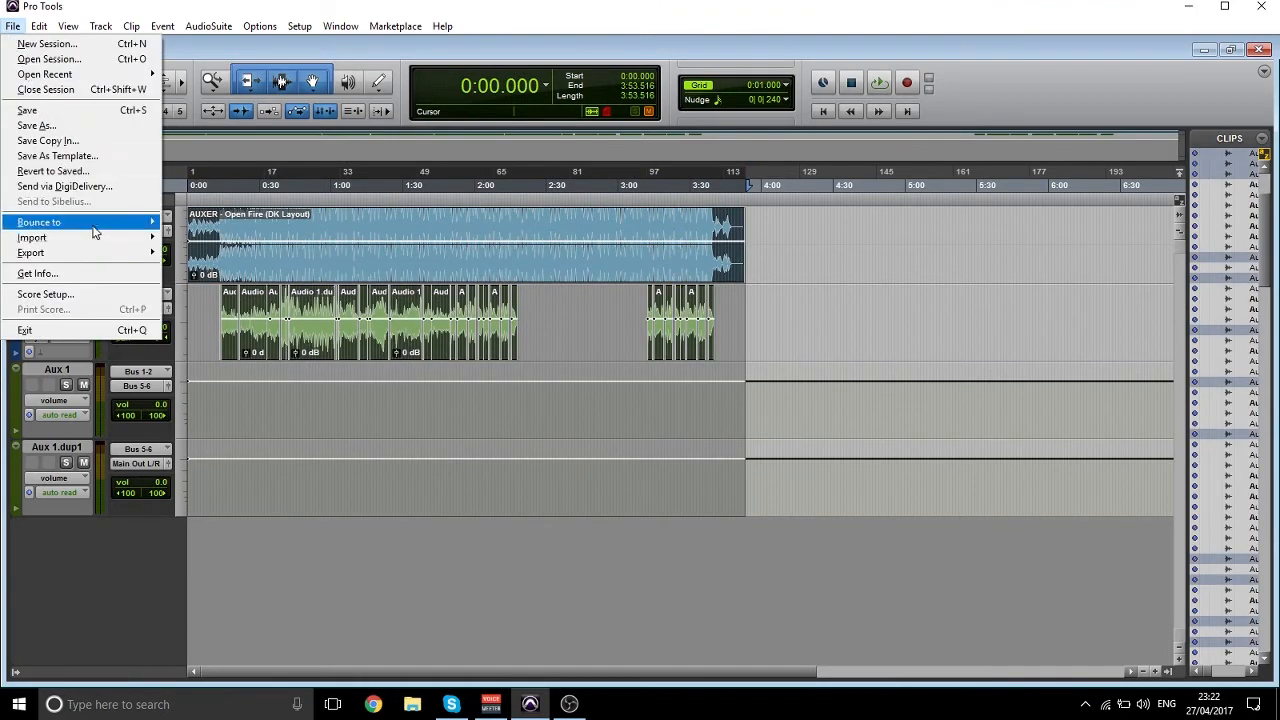
left_click(205, 222)
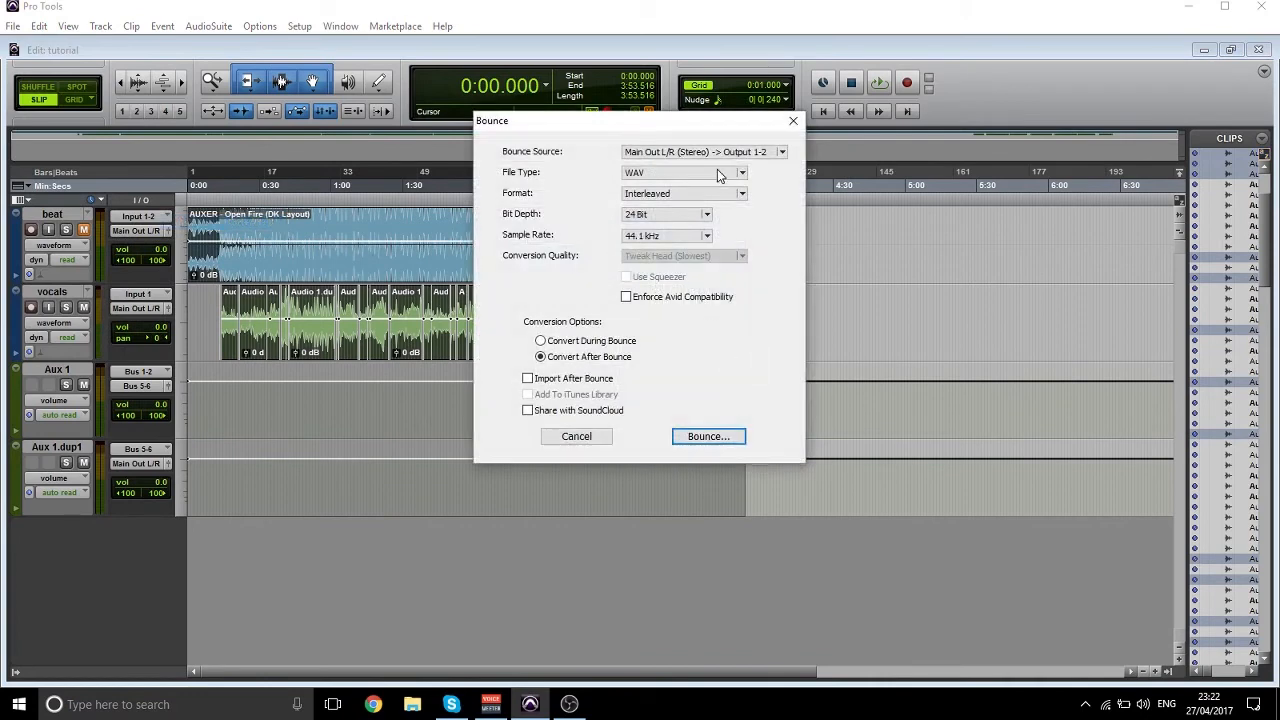
left_click(708, 436)
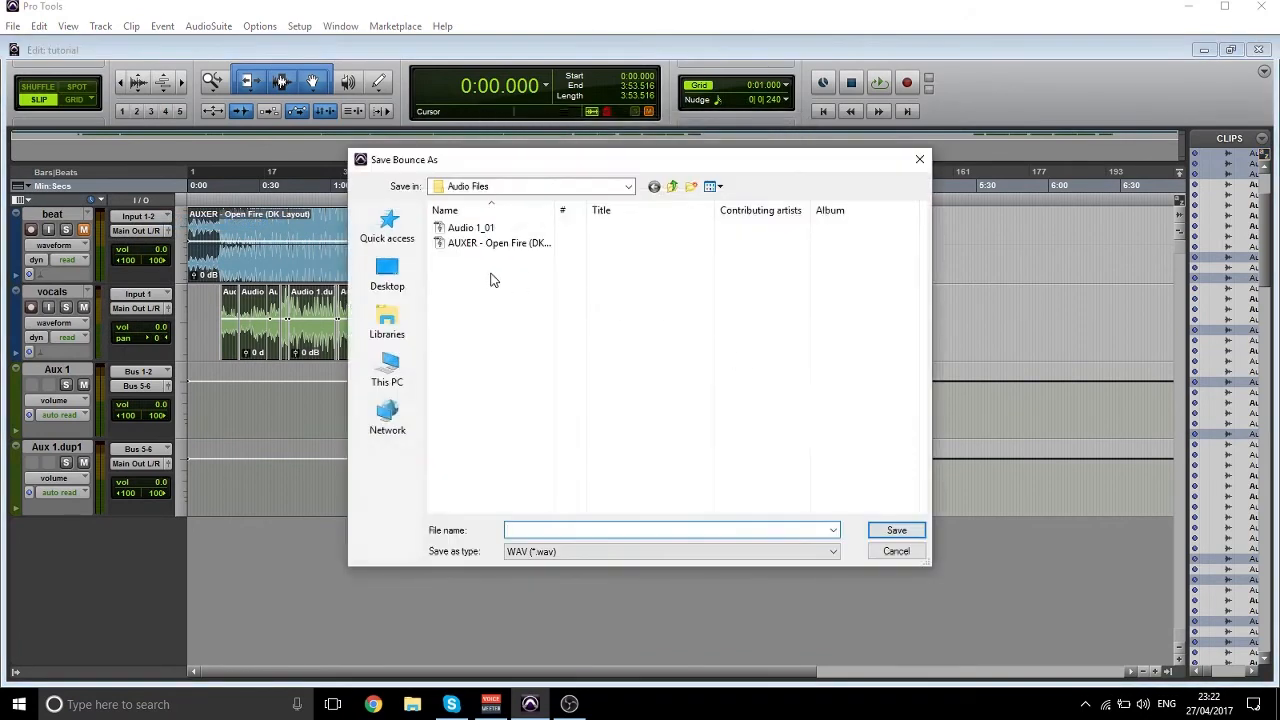
left_click(388, 275)
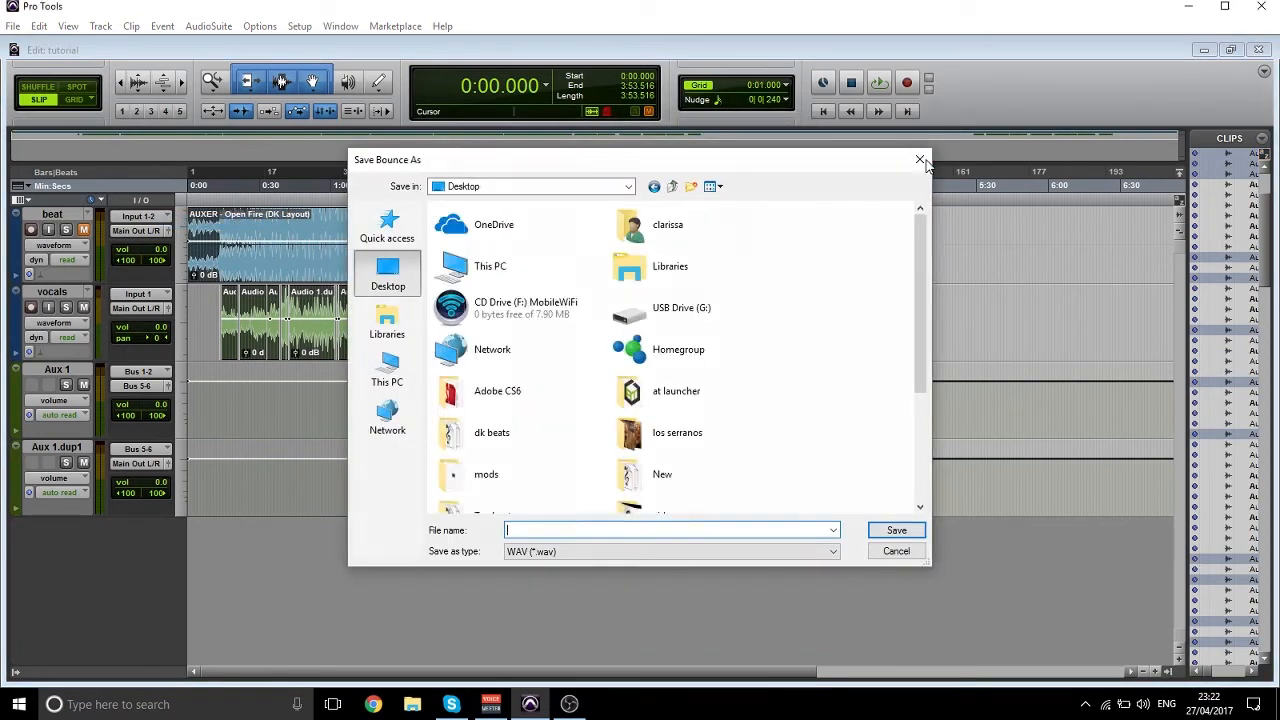
left_click(918, 158)
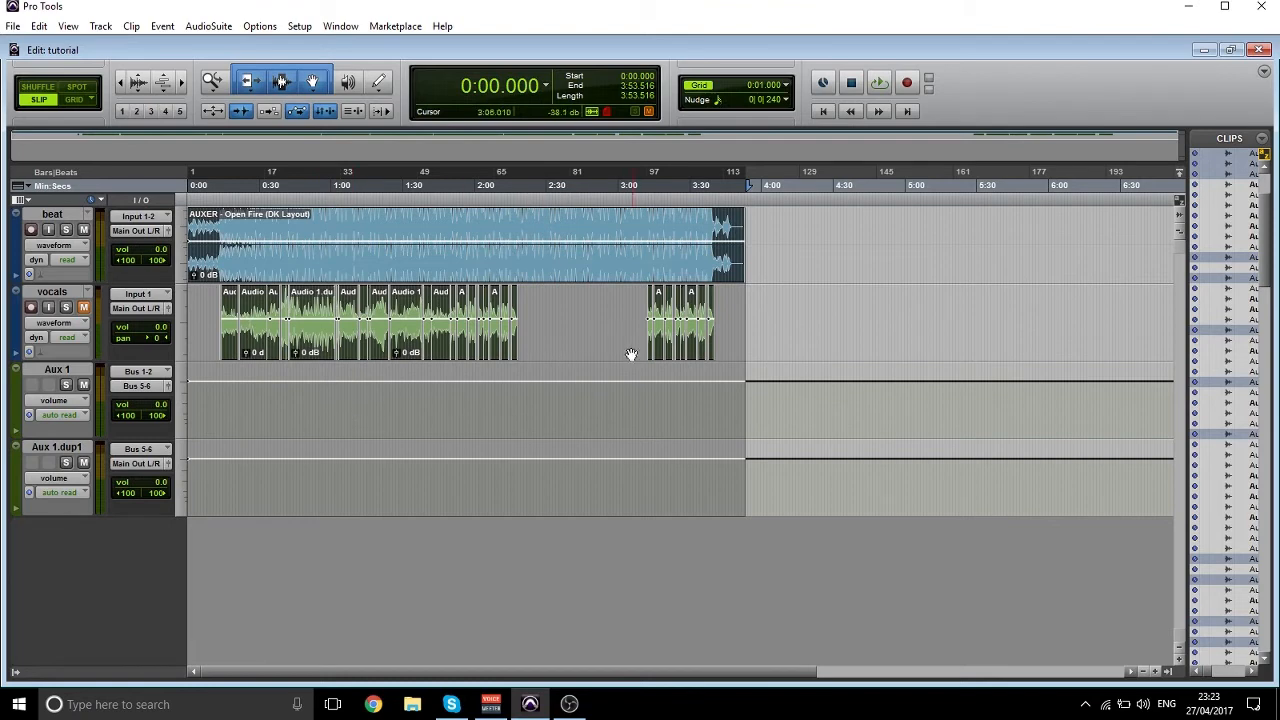
- Delete the beat clip from the beat track
left_click(240, 276)
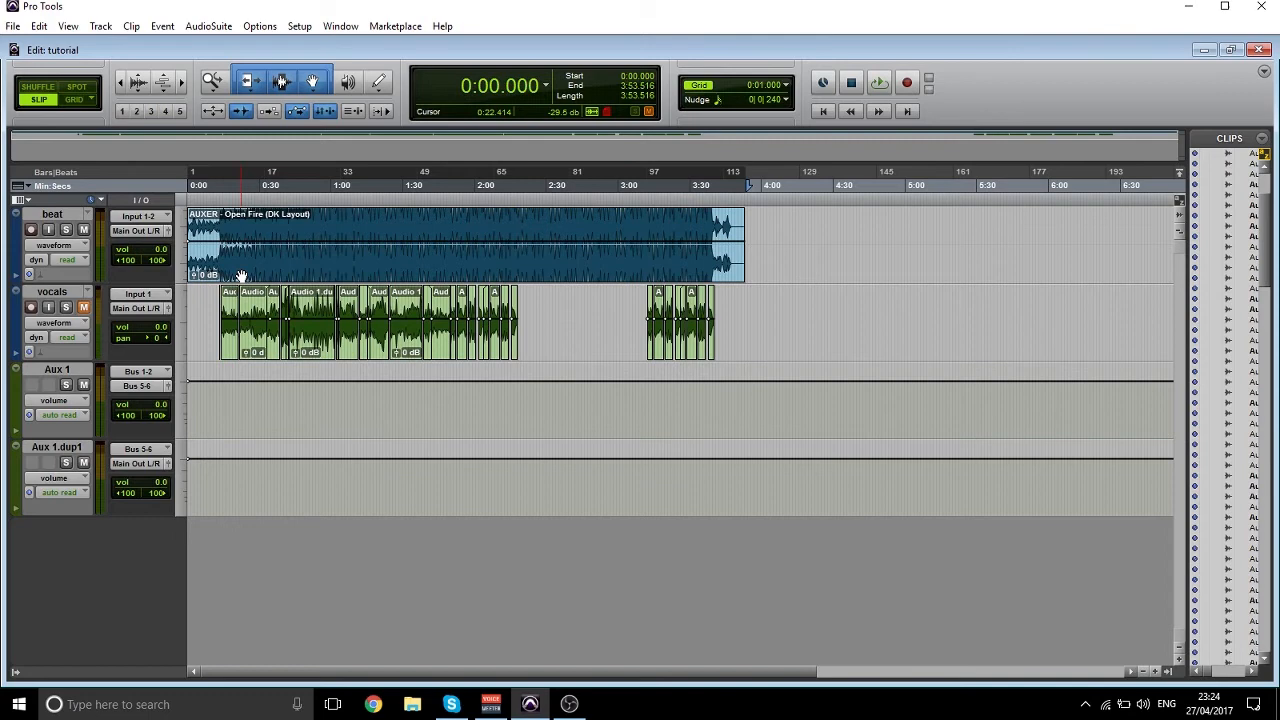
double_click(240, 276)
key("Delete")
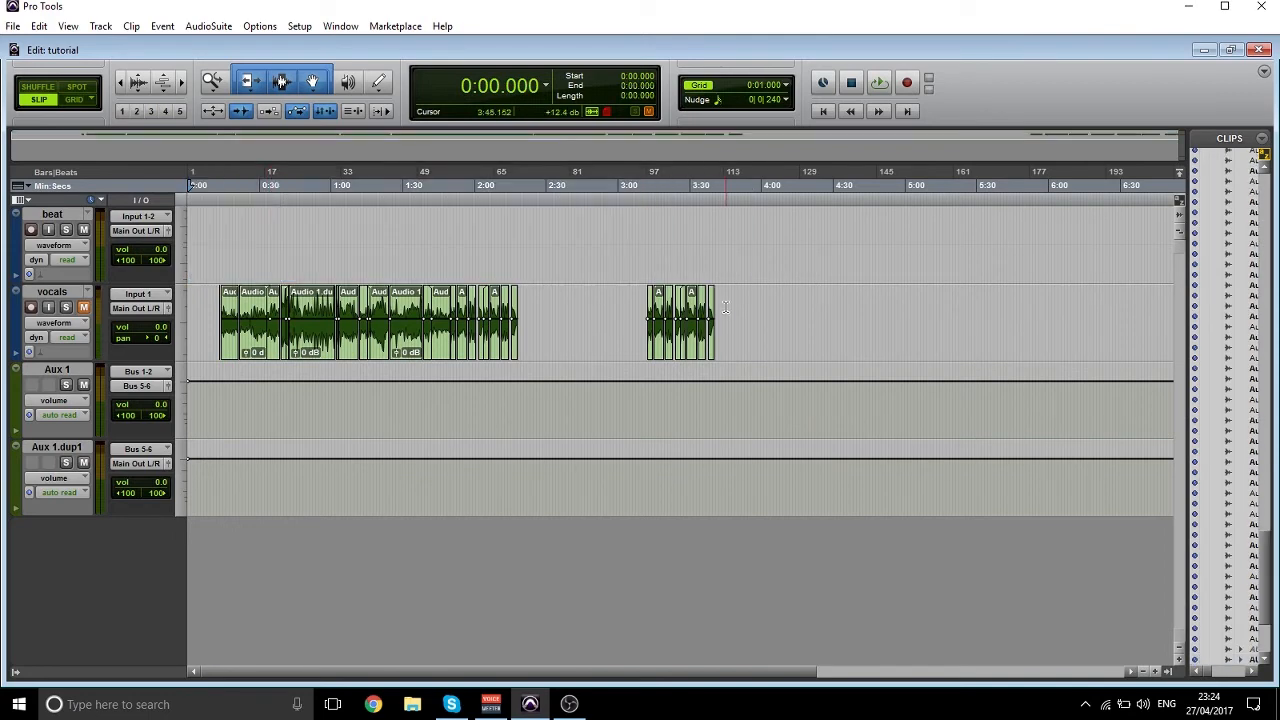
- Select all vocal clips and shift them earlier to start around 0:10
left_click_drag(726, 310, 220, 345)
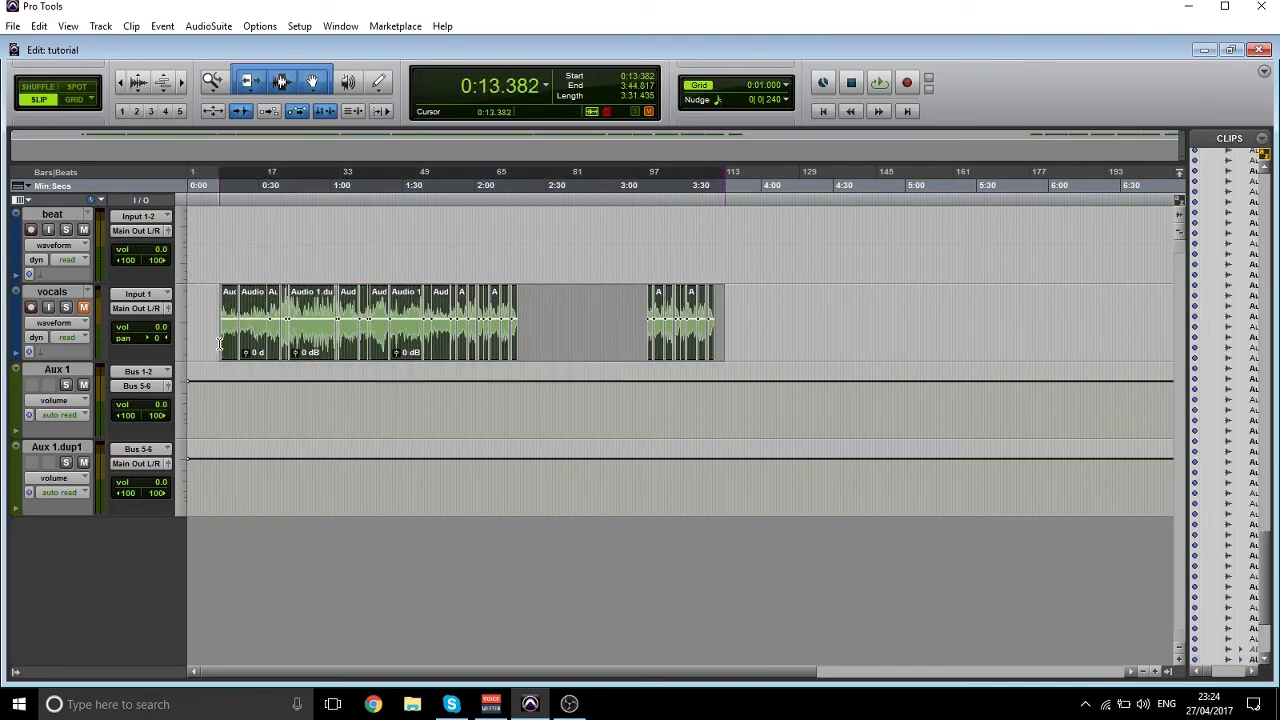
left_click_drag(232, 345, 195, 345)
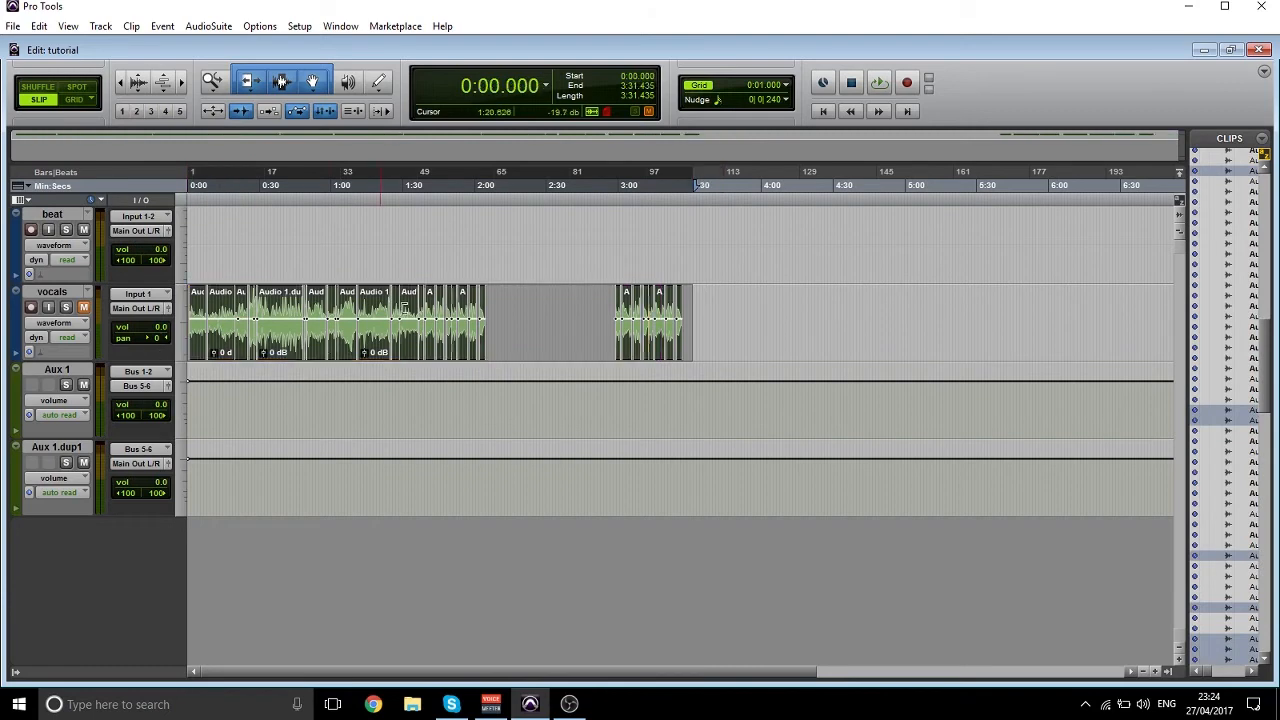
left_click(390, 262)
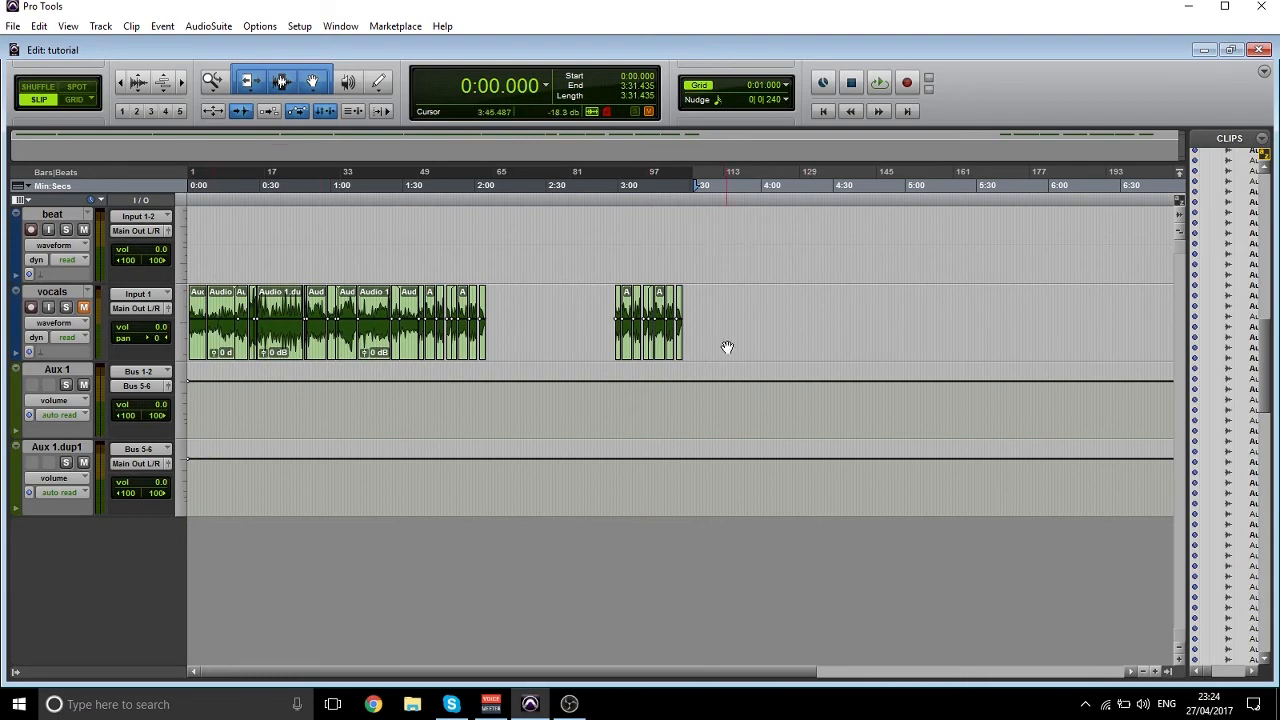
mouse_move(685, 320)
left_mouse_down()
mouse_move(167, 338)
mouse_move(222, 337)
left_mouse_up()
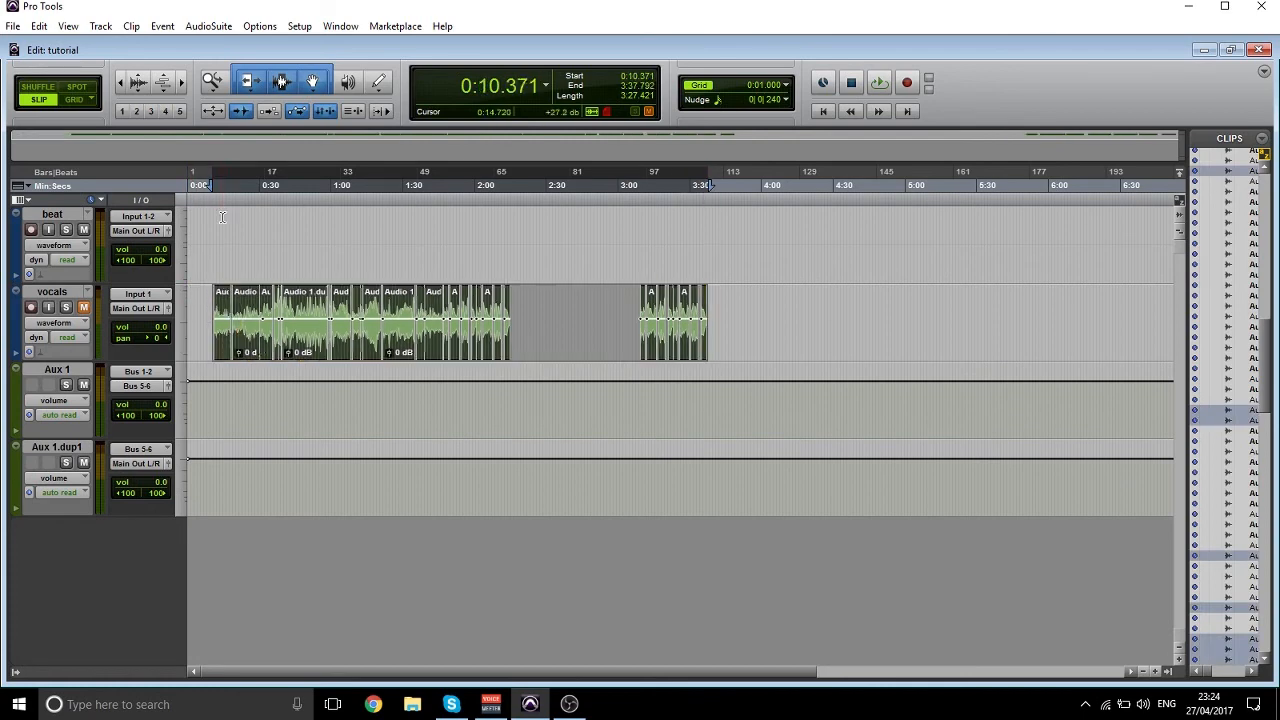